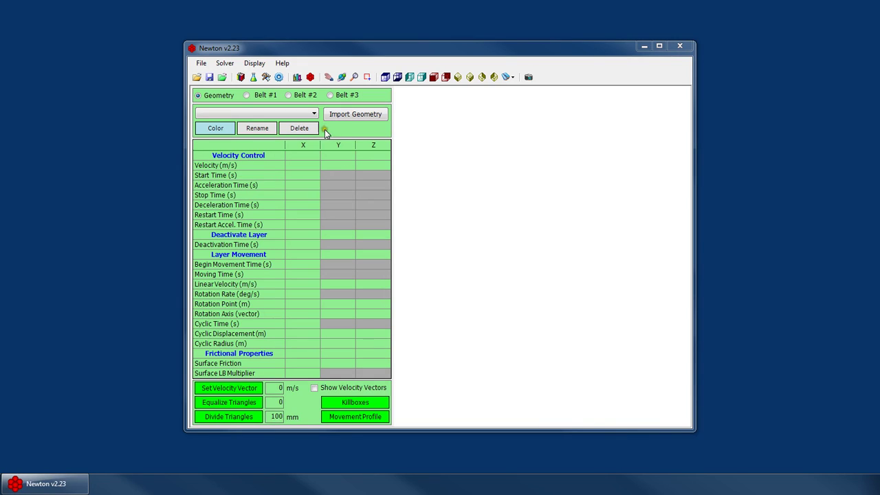
# From the Geometry tab, open the Import Geometry dialog, with an empty filename and default options
pyautogui.click(342, 130)
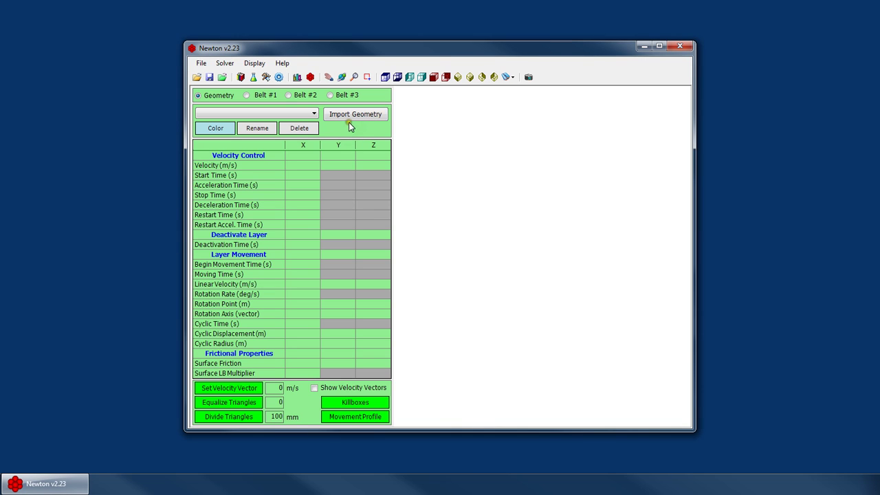
pyautogui.click(366, 118)
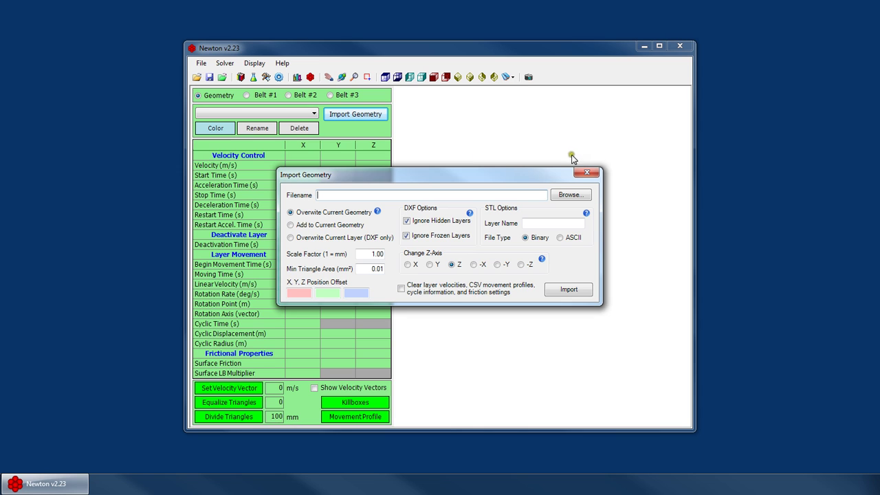
# Close the import settings without importing and set Belt #1's belt width to 1200 mm
pyautogui.click(587, 172)
pyautogui.click(265, 96)
pyautogui.click(371, 124)
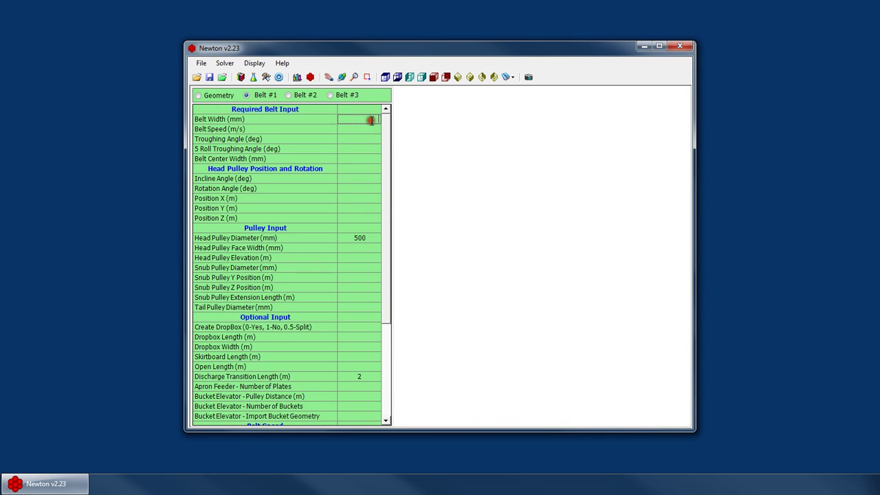
pyautogui.write('1200')
pyautogui.press('Return')
# Set the 3-D view navigation mode to None and zoom the belt view in and out
pyautogui.rightClick(500, 162)
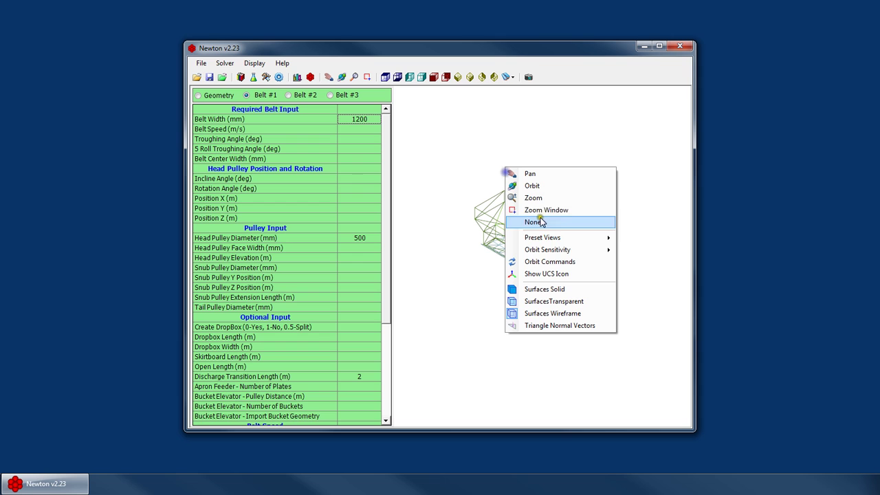
pyautogui.click(543, 269)
pyautogui.scroll(5, 584, 317)
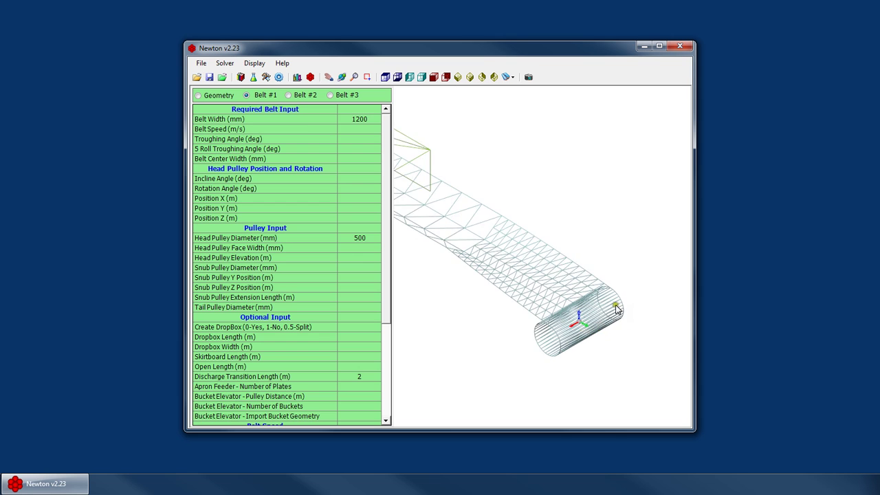
pyautogui.scroll(-8, 568, 319)
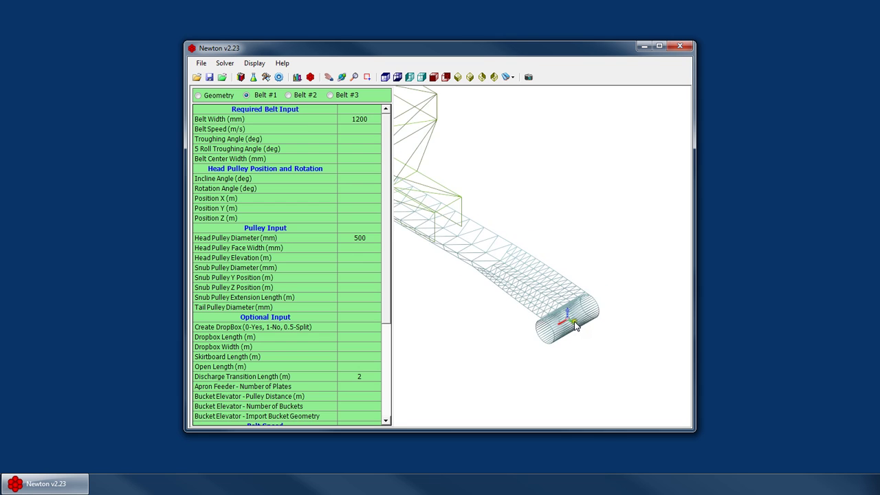
pyautogui.scroll(7, 582, 324)
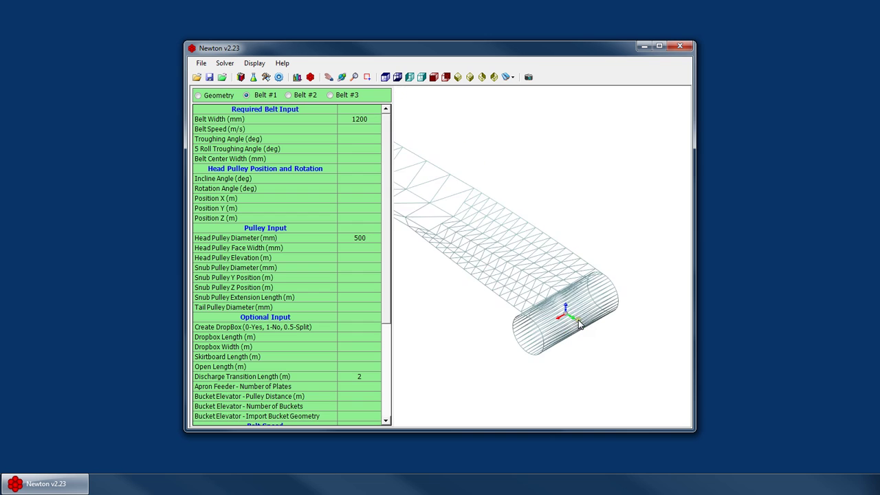
pyautogui.scroll(-6, 582, 325)
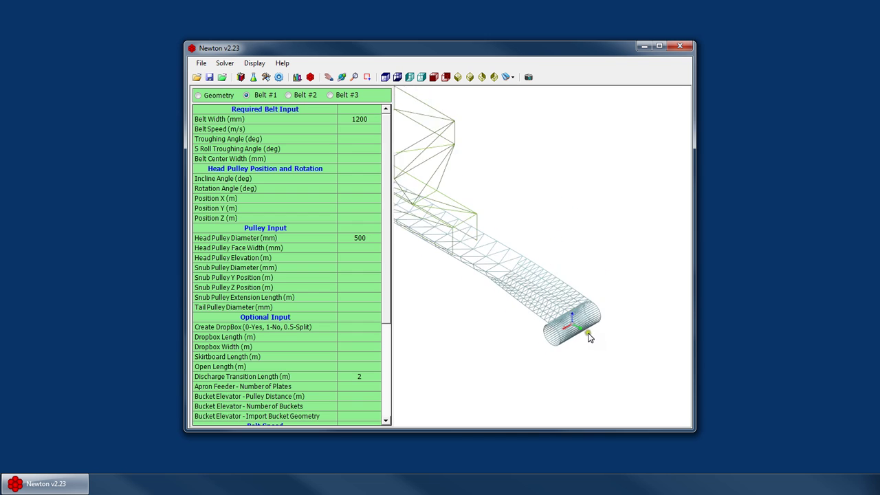
# Import test.dxf with Overwrite Current Geometry kept selected
pyautogui.click(359, 120)
pyautogui.click(219, 94)
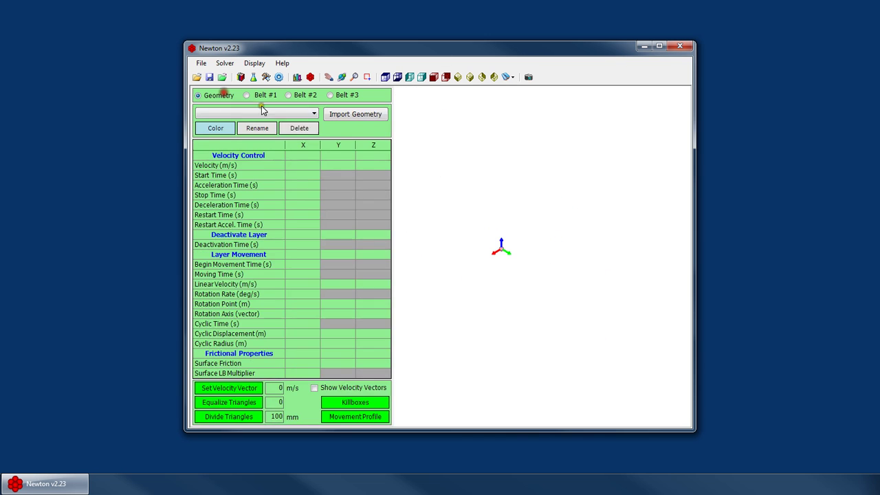
pyautogui.click(363, 115)
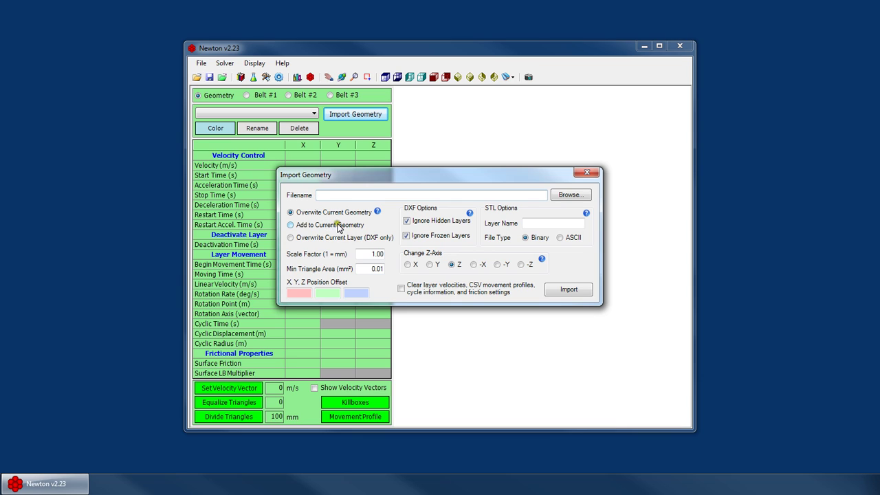
pyautogui.click(324, 238)
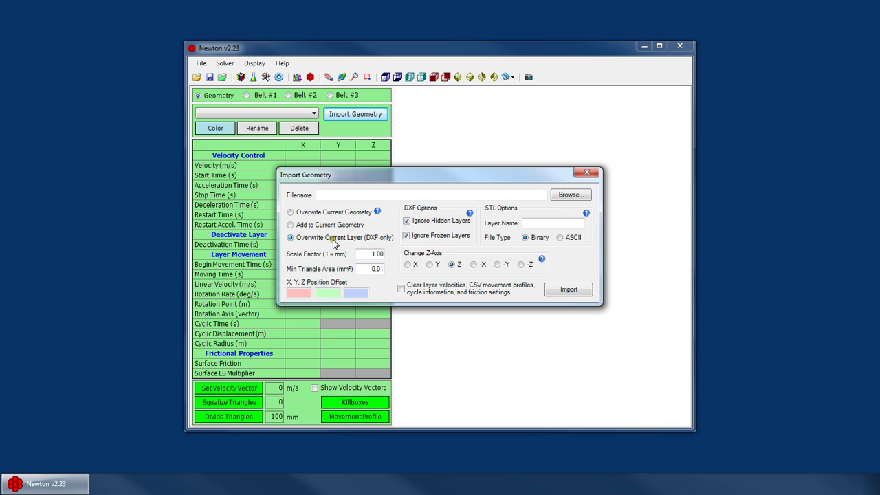
pyautogui.click(335, 212)
pyautogui.click(566, 195)
pyautogui.doubleClick(450, 305)
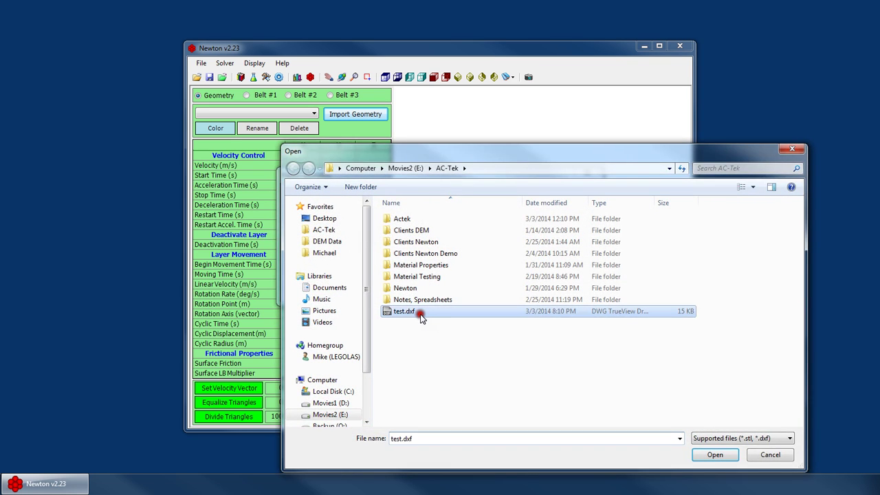
pyautogui.click(569, 289)
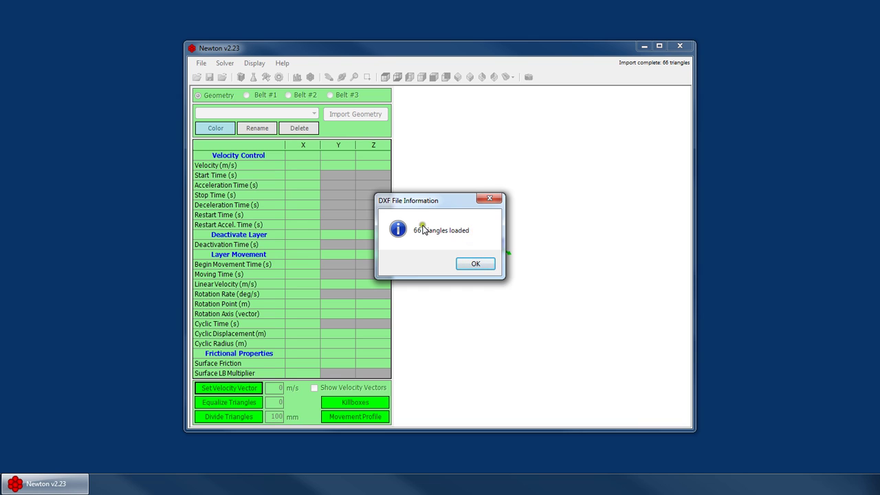
# Dismiss the 66-triangles message and rotate the wireframe model to a preset view
pyautogui.click(472, 230)
pyautogui.click(473, 265)
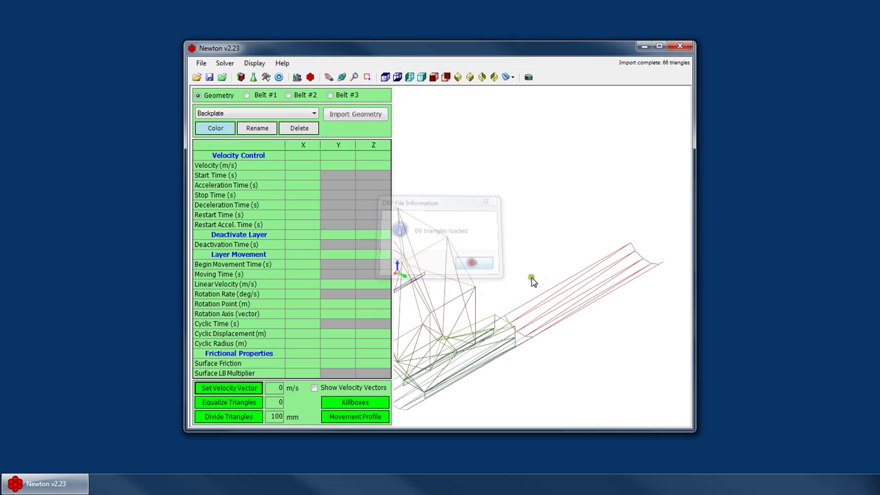
pyautogui.moveTo(578, 250); pyautogui.dragTo(542, 261)
pyautogui.click(474, 76)
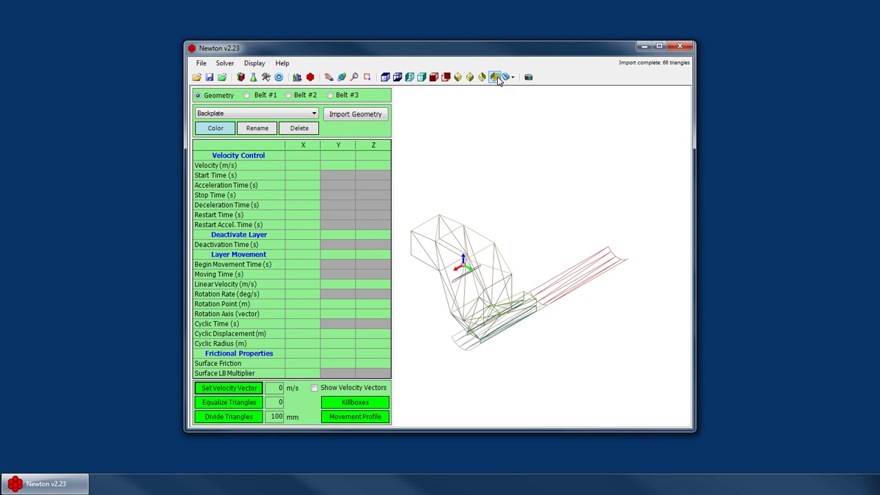
pyautogui.moveTo(504, 117); pyautogui.dragTo(520, 200)
# Switch the view to Surfaces Solid and orbit the chute model to a flatter angle
pyautogui.rightClick(521, 200)
pyautogui.click(567, 324)
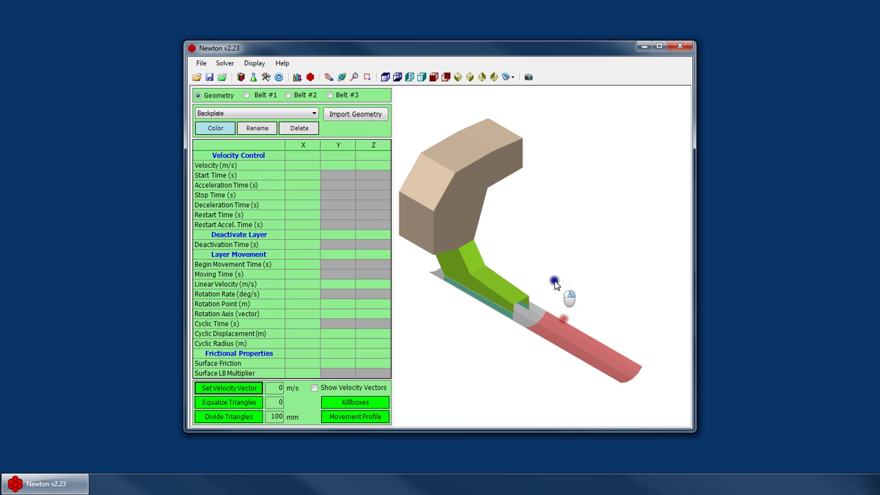
pyautogui.rightClick(555, 282)
pyautogui.click(567, 294)
pyautogui.moveTo(550, 413); pyautogui.dragTo(557, 341)
pyautogui.scroll(5, 546, 361)
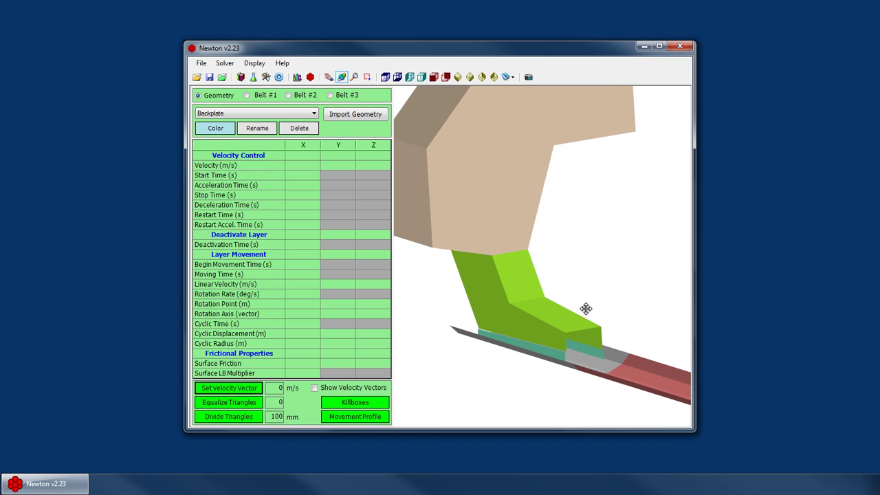
pyautogui.scroll(-3, 480, 354)
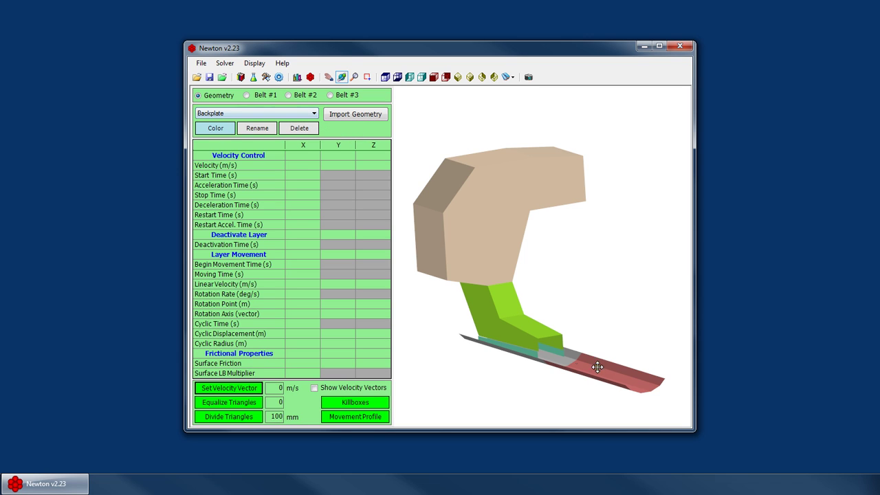
# Make Skirt the current layer and import test.dxf into it only, adding 4 triangles (66 total)
pyautogui.click(302, 113)
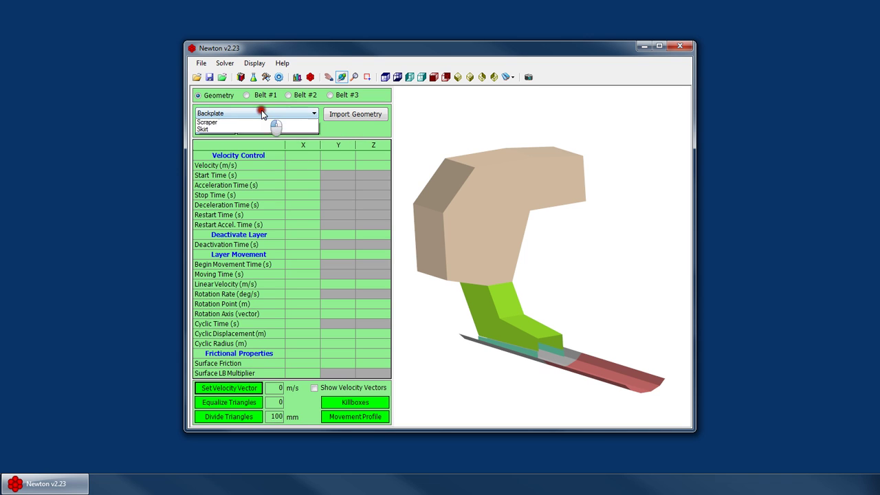
pyautogui.click(298, 162)
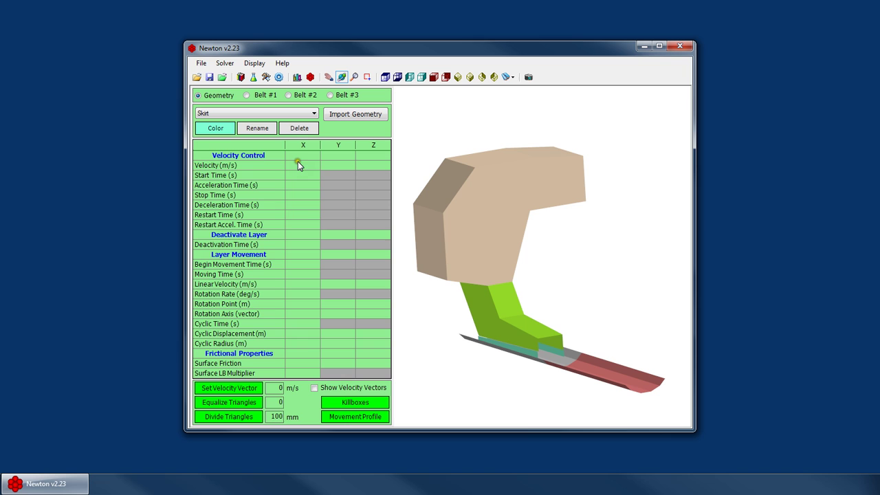
pyautogui.click(338, 114)
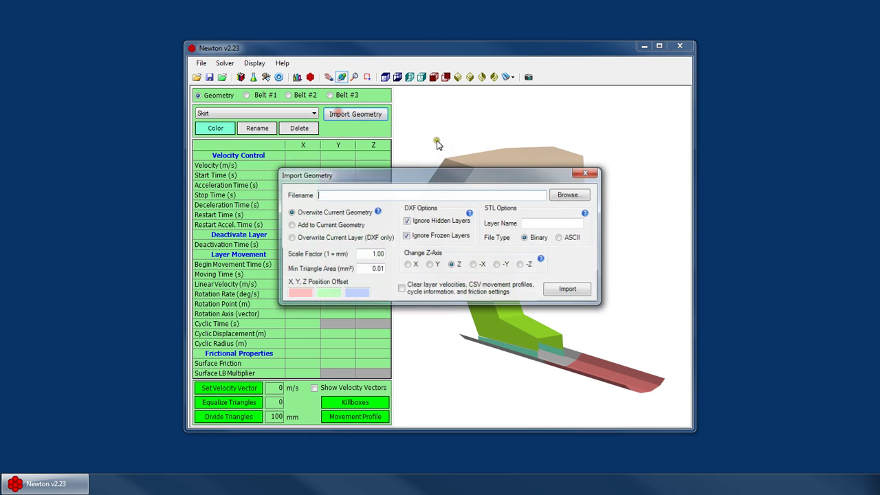
pyautogui.click(313, 237)
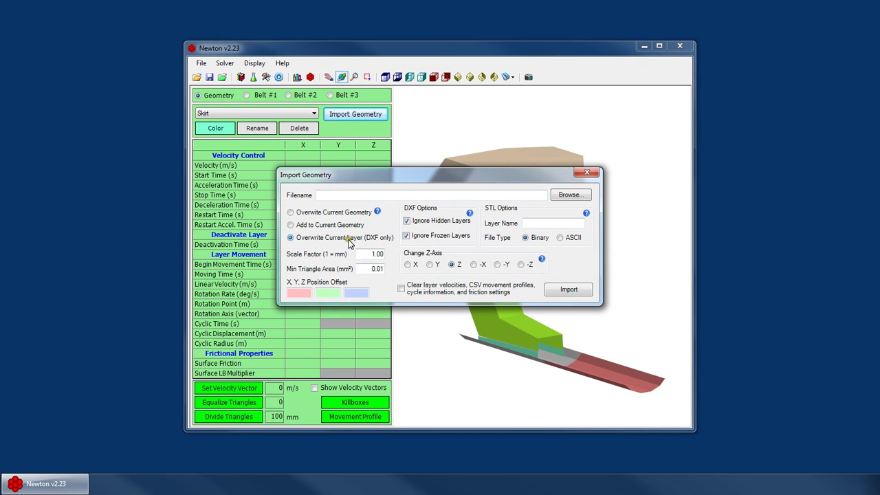
pyautogui.click(558, 195)
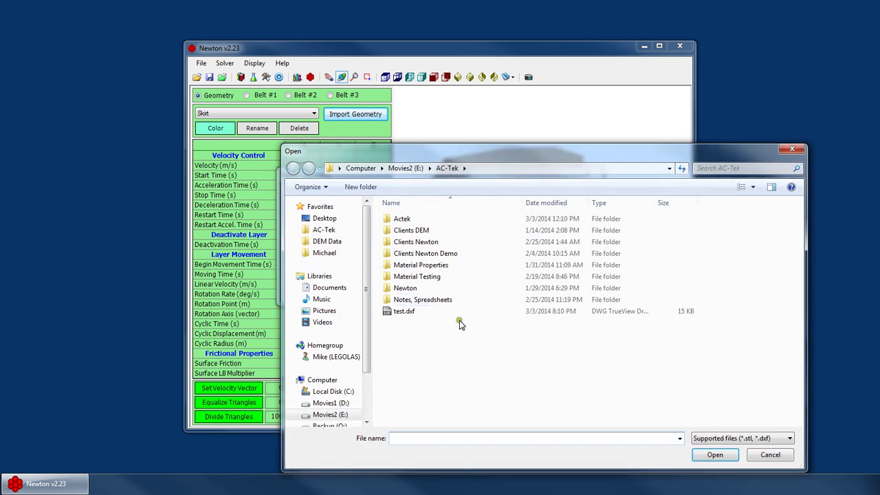
pyautogui.doubleClick(417, 313)
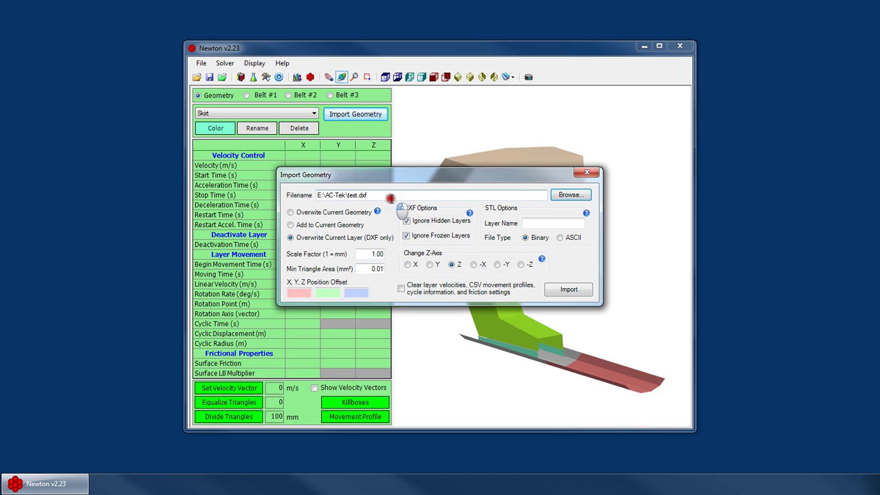
pyautogui.click(575, 291)
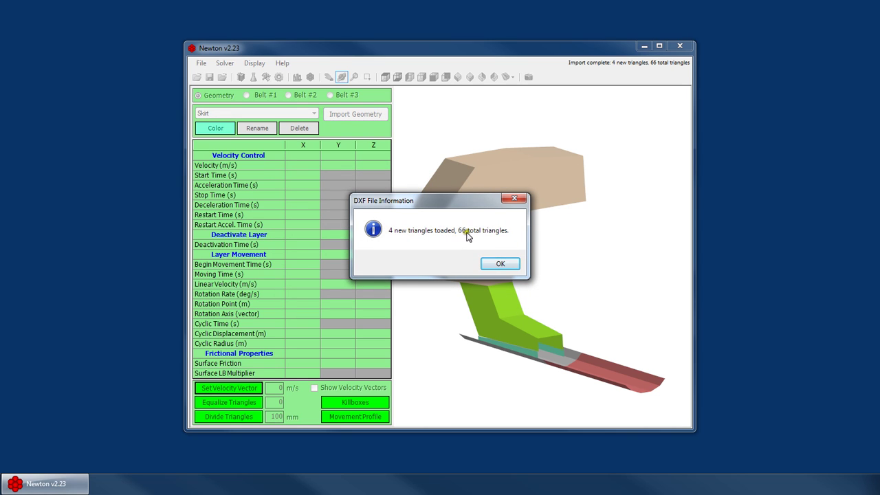
pyautogui.click(501, 265)
pyautogui.moveTo(502, 289); pyautogui.dragTo(465, 159)
# In Import Geometry, try scale factors 25.4 and 1000, settle on 1, with 0.01 minimum triangle area
pyautogui.click(363, 116)
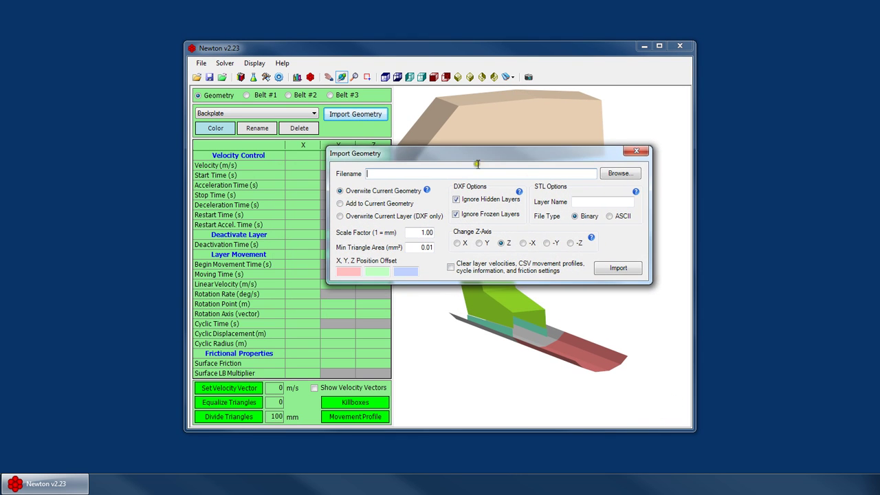
pyautogui.click(421, 233)
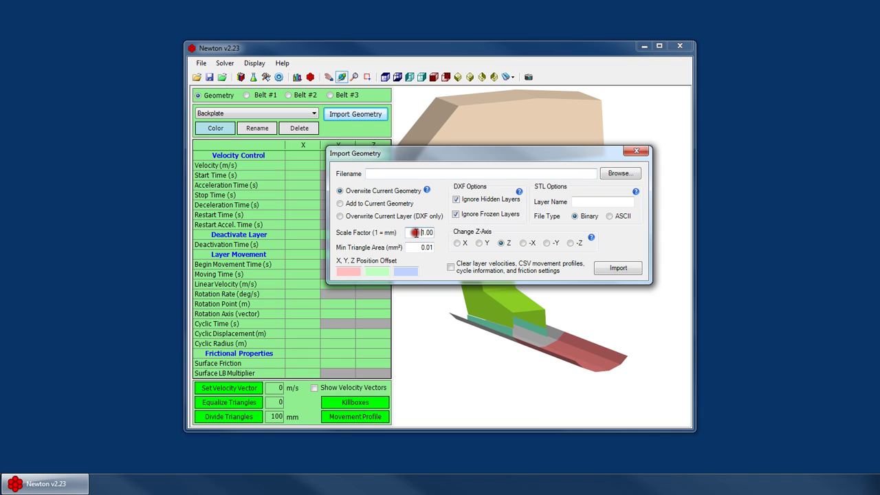
pyautogui.doubleClick(421, 233)
pyautogui.write('25.4')
pyautogui.press('BackSpace')
pyautogui.press('BackSpace')
pyautogui.press('BackSpace')
pyautogui.press('BackSpace')
pyautogui.write('1000')
pyautogui.press('BackSpace')
pyautogui.press('BackSpace')
pyautogui.press('BackSpace')
pyautogui.press('Tab')
pyautogui.write('0.0')
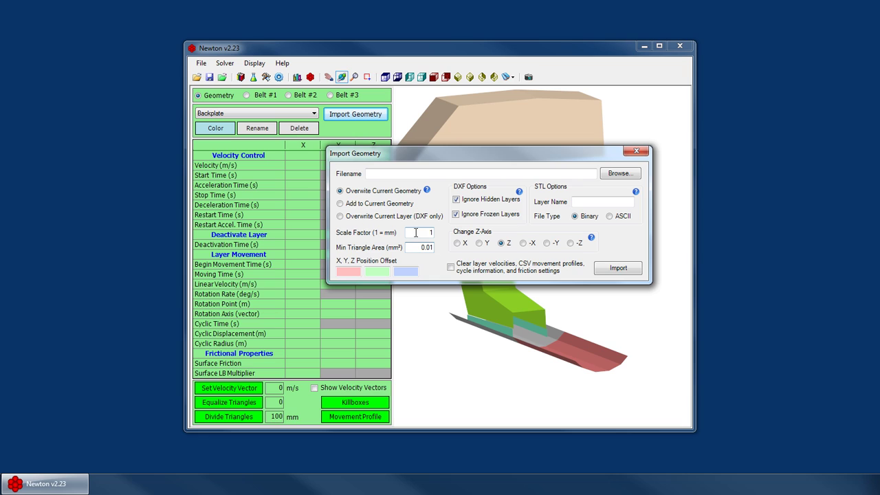
pyautogui.click(416, 247)
pyautogui.click(417, 247)
pyautogui.click(349, 273)
pyautogui.click(371, 273)
pyautogui.press('Tab')
pyautogui.hotkey('shift', 'Tab')
pyautogui.hotkey('shift', 'Tab')
pyautogui.moveTo(519, 159); pyautogui.dragTo(612, 240)
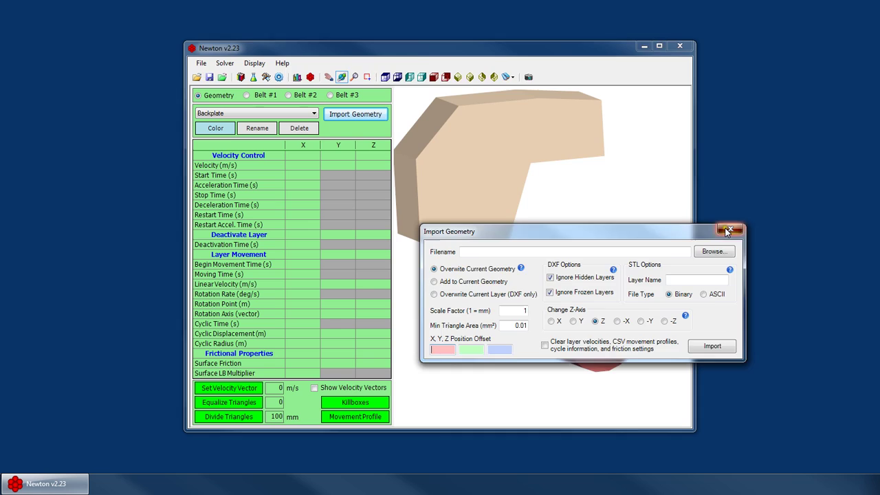
pyautogui.click(727, 231)
pyautogui.moveTo(505, 212); pyautogui.dragTo(555, 234)
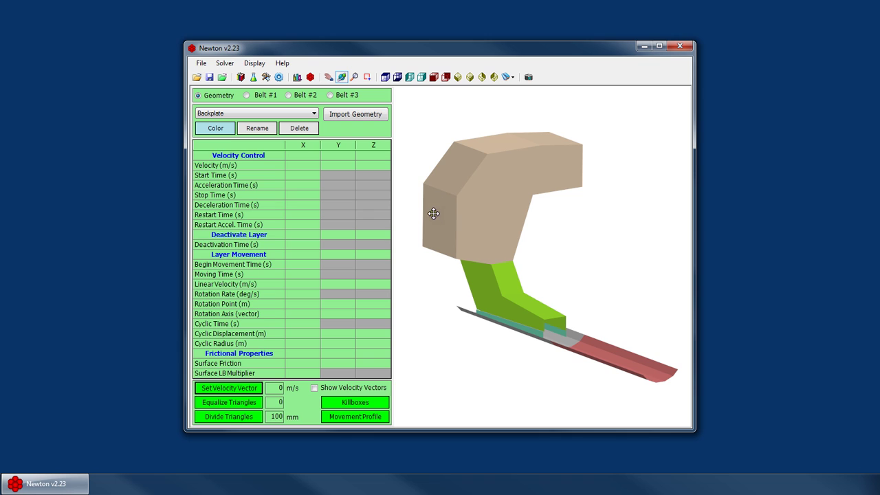
pyautogui.click(348, 114)
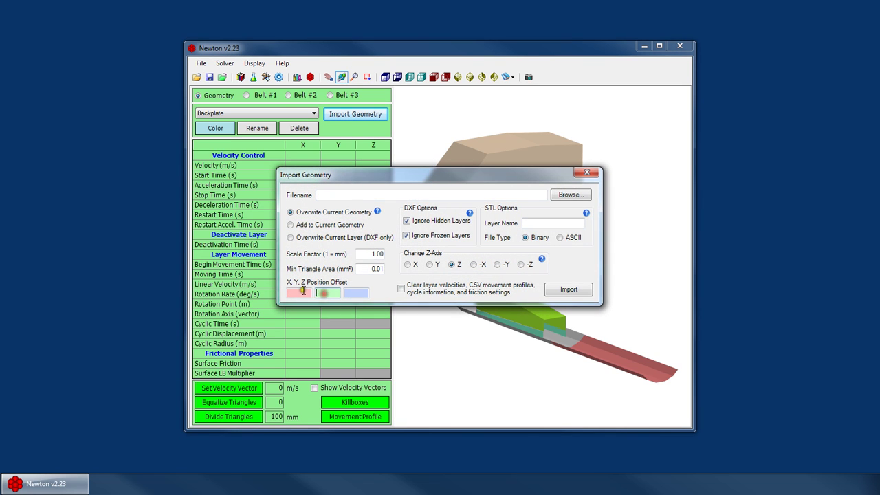
pyautogui.click(350, 294)
pyautogui.click(297, 292)
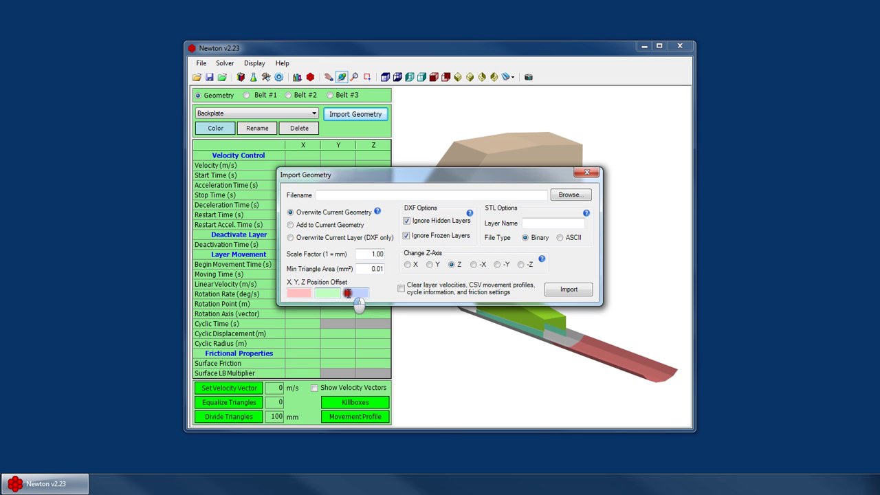
pyautogui.click(307, 292)
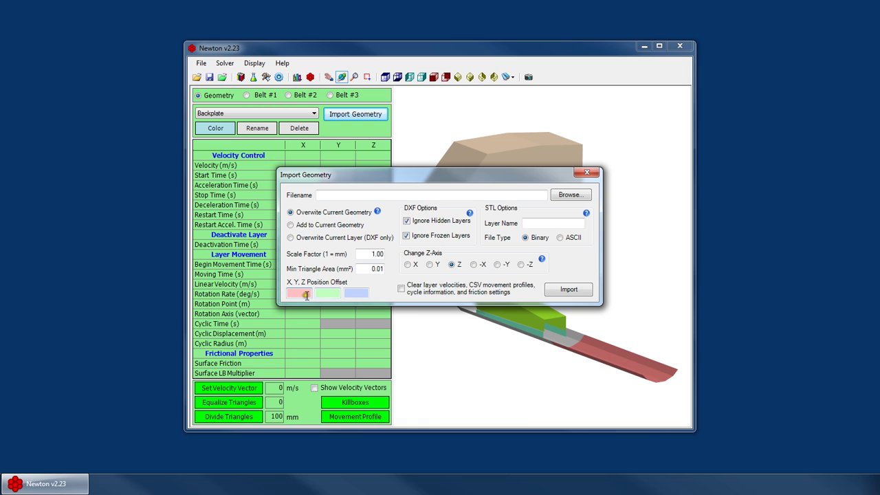
pyautogui.click(322, 293)
pyautogui.click(297, 292)
pyautogui.click(348, 293)
pyautogui.click(297, 293)
pyautogui.click(530, 223)
pyautogui.click(517, 220)
pyautogui.click(254, 128)
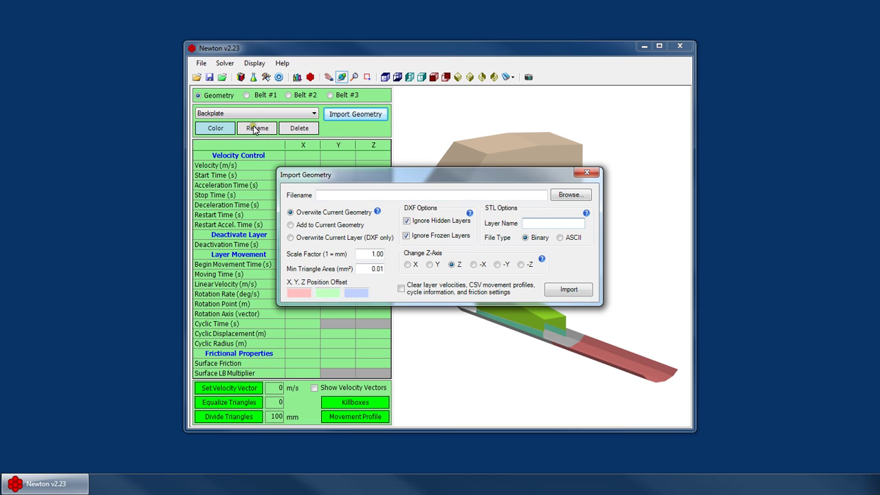
pyautogui.click(543, 221)
# Choose Y as the upward axis, read its help, and tick Clear layer velocities
pyautogui.click(430, 265)
pyautogui.click(432, 266)
pyautogui.click(542, 259)
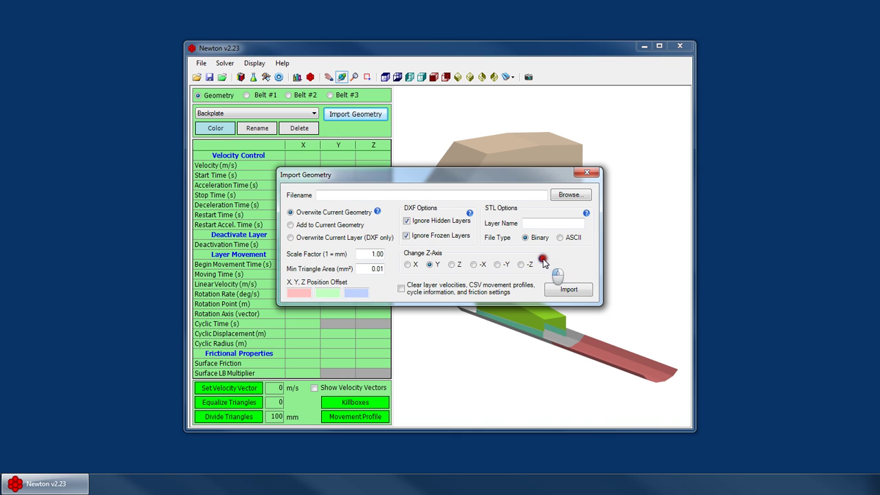
pyautogui.moveTo(478, 256); pyautogui.dragTo(297, 211)
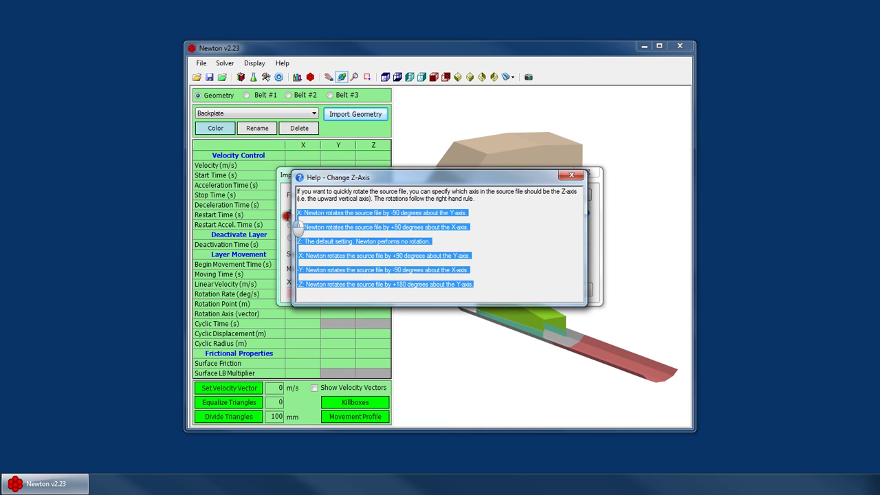
pyautogui.click(473, 227)
pyautogui.click(572, 174)
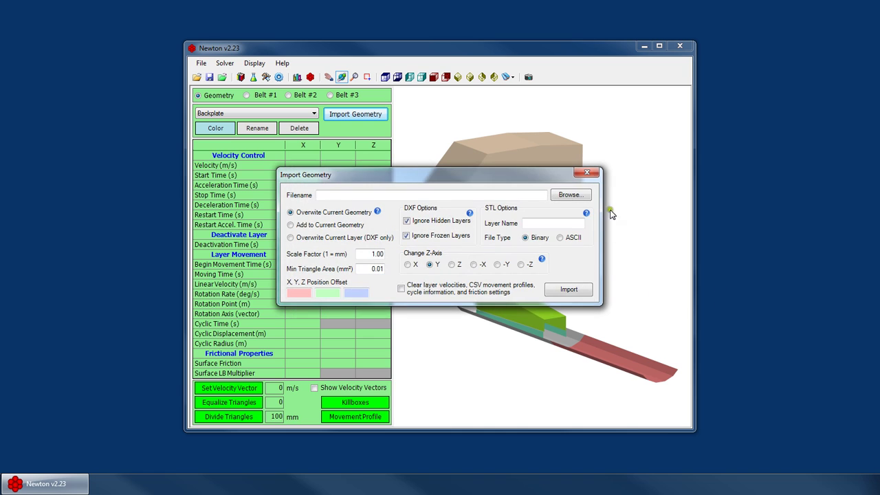
pyautogui.click(440, 293)
# Switch to the Receiving_Belt layer and set its velocity to 1.10, 2.20 and 3.30 m/s
pyautogui.click(297, 175)
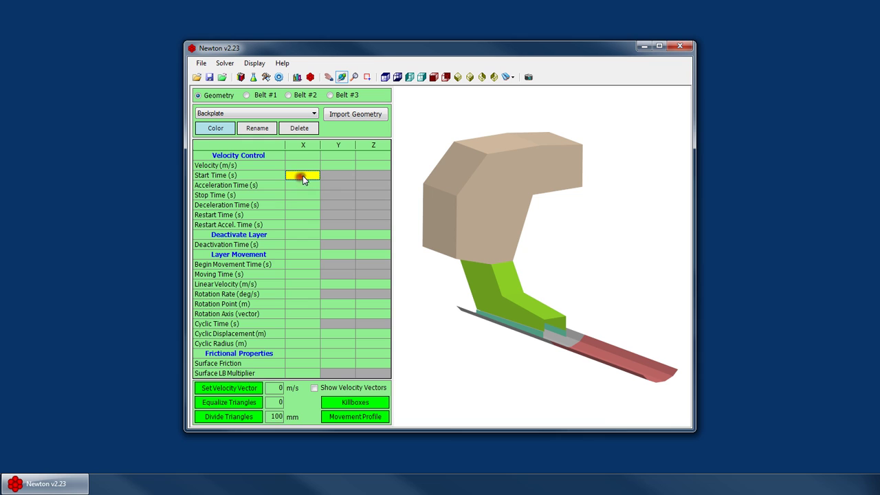
pyautogui.click(231, 114)
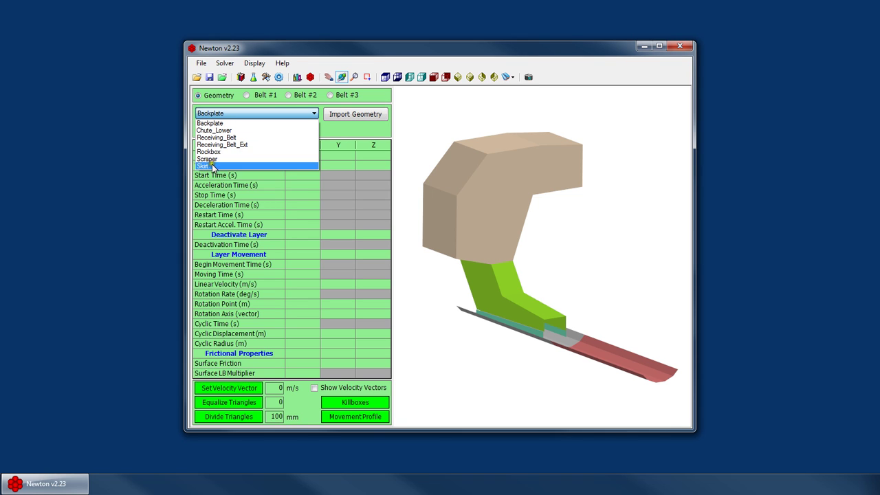
pyautogui.click(217, 138)
pyautogui.click(299, 175)
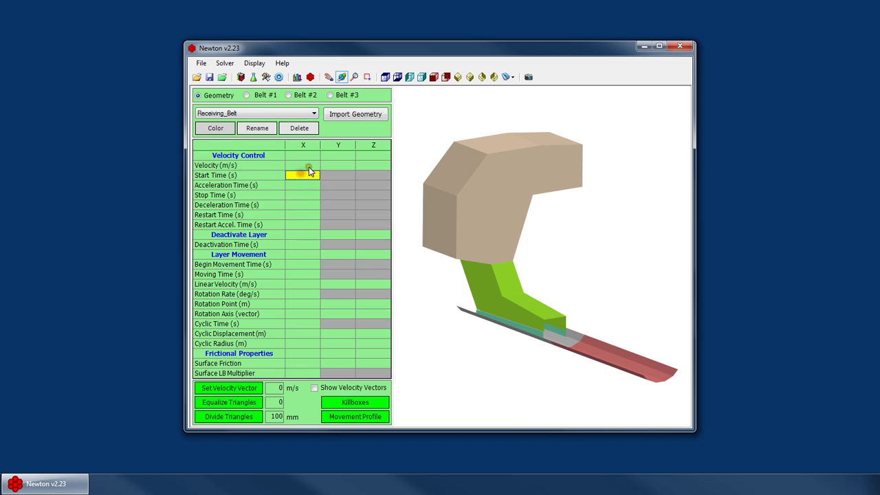
pyautogui.click(308, 166)
pyautogui.write('1.10')
pyautogui.press('Tab')
pyautogui.write('2.20')
pyautogui.press('Tab')
pyautogui.write('3.30')
pyautogui.click(308, 165)
pyautogui.press('Down')
# Switch to the Backplate layer and inspect its X velocity value
pyautogui.click(305, 204)
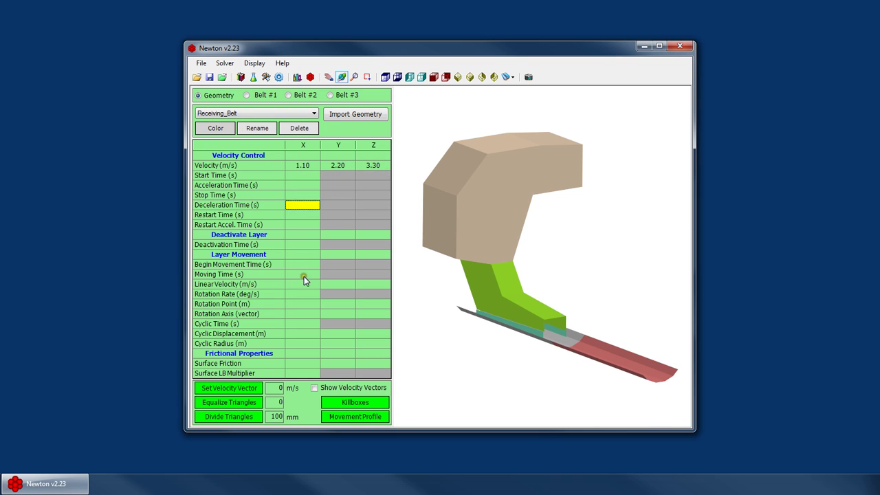
pyautogui.press('Down')
pyautogui.press('Down')
pyautogui.press('Down')
pyautogui.press('Down')
pyautogui.press('Down')
pyautogui.click(243, 114)
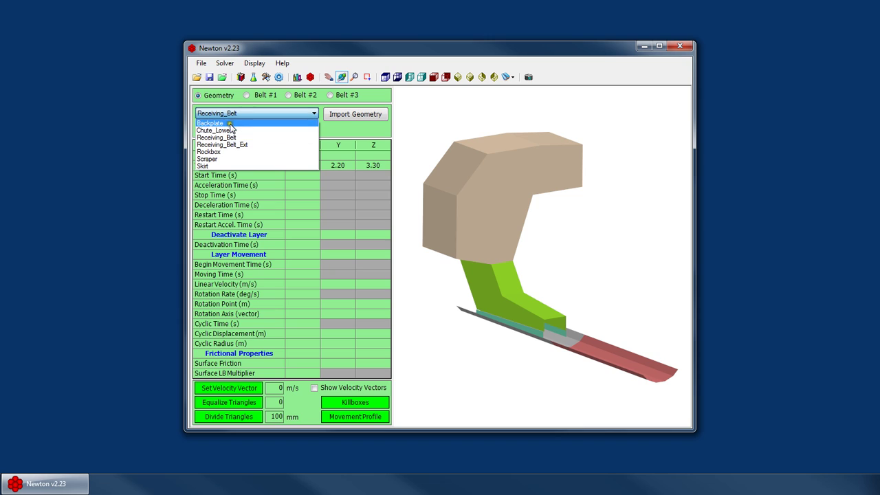
pyautogui.click(230, 123)
pyautogui.scroll(-4, 338, 171)
pyautogui.scroll(2, 344, 155)
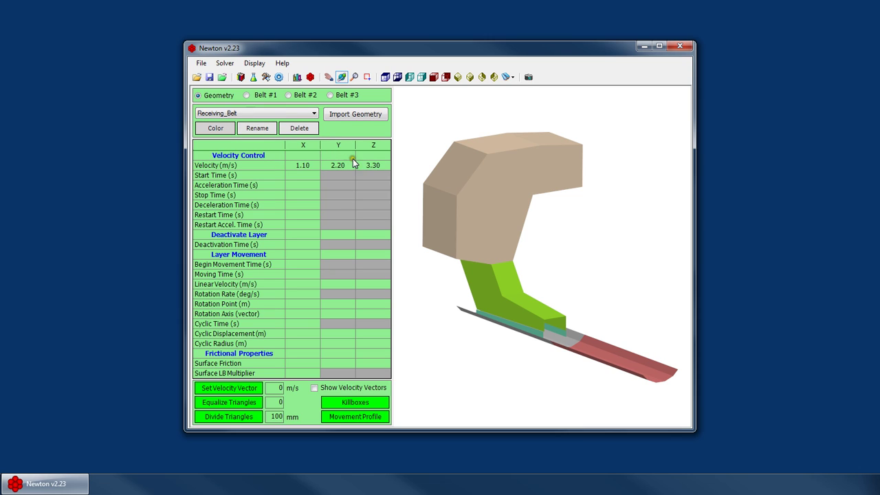
pyautogui.click(312, 166)
# Re-import test.dxf with 'Clear layer velocities' ticked, loading 66 triangles
pyautogui.click(355, 115)
pyautogui.moveTo(363, 178); pyautogui.dragTo(507, 207)
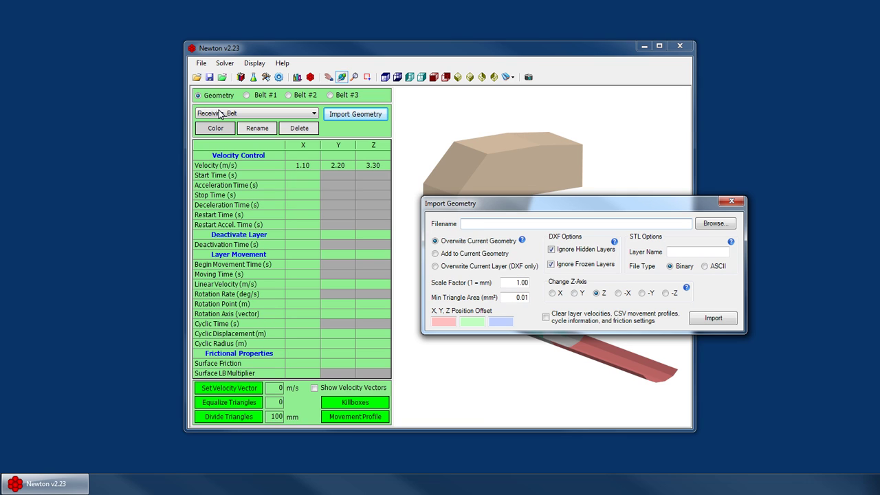
pyautogui.click(574, 314)
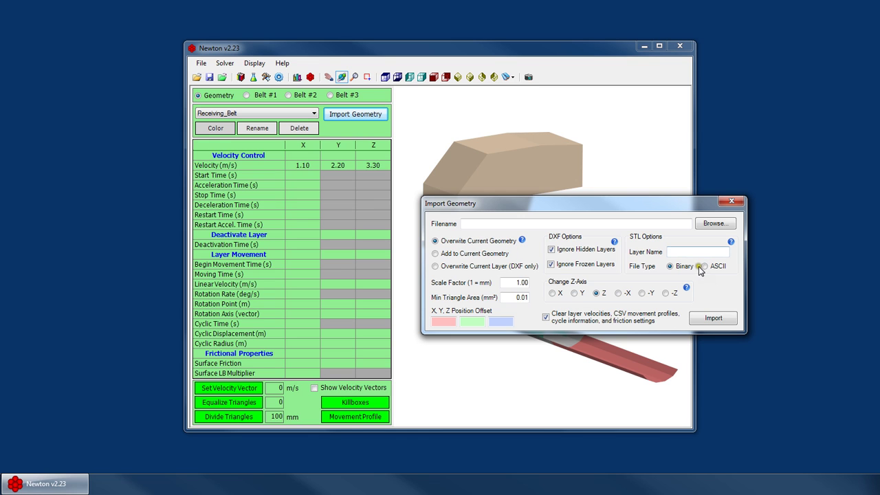
pyautogui.click(719, 225)
pyautogui.click(491, 313)
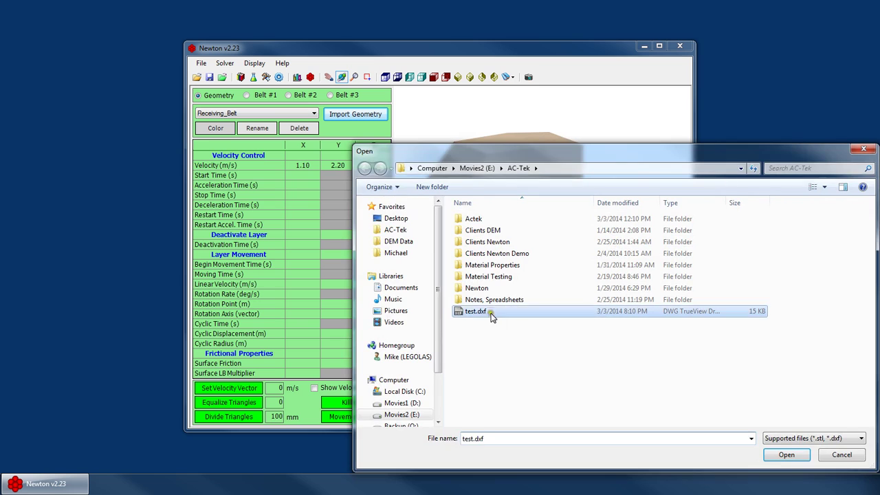
pyautogui.doubleClick(491, 313)
pyautogui.click(719, 318)
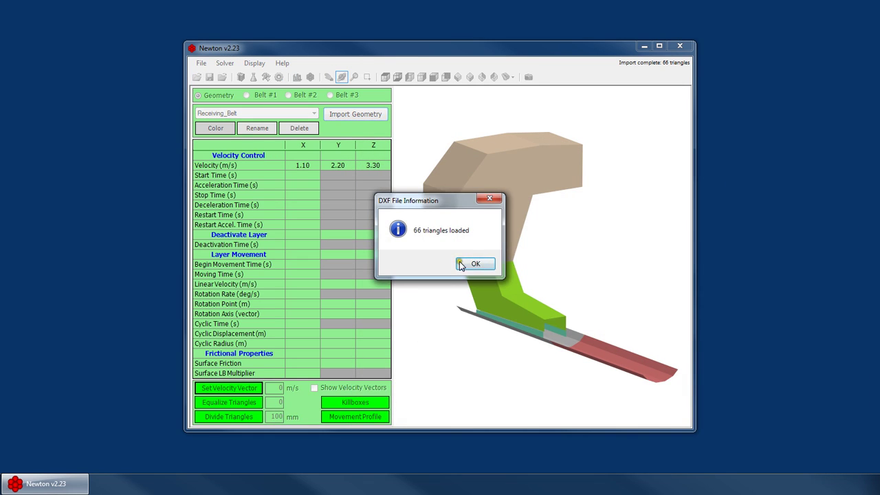
pyautogui.click(461, 266)
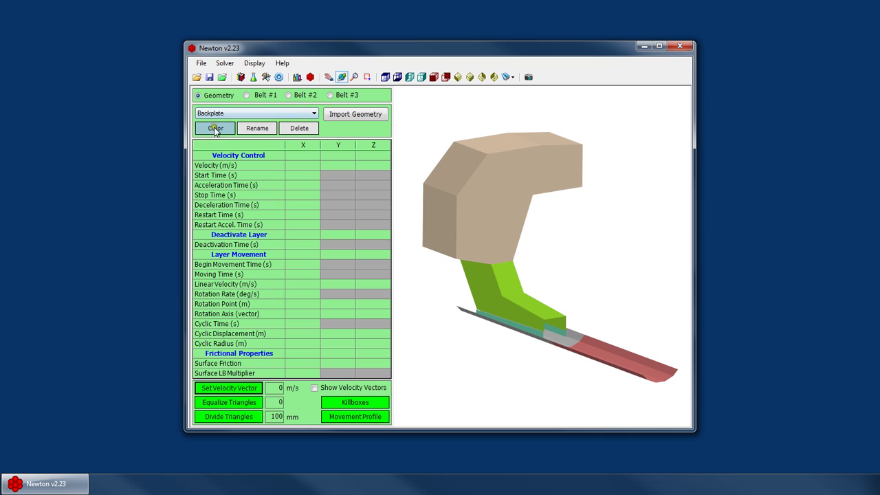
# Recolour the Rockbox layer dark red
pyautogui.click(258, 114)
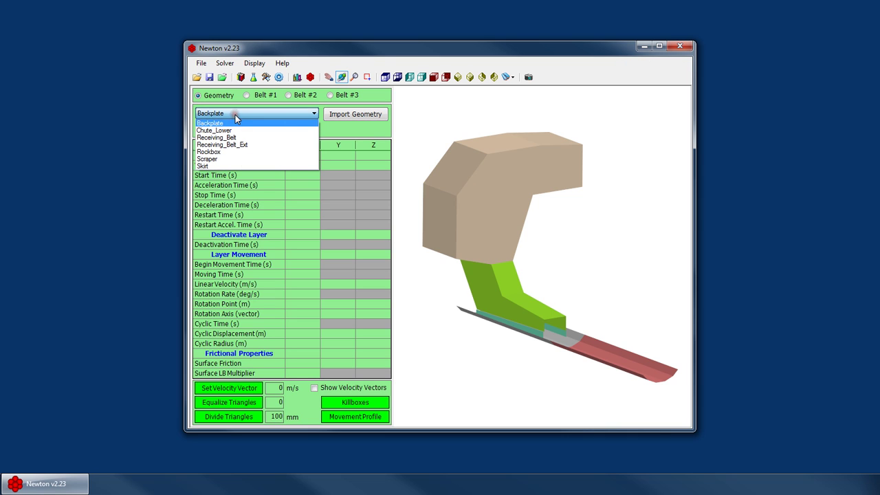
pyautogui.click(223, 137)
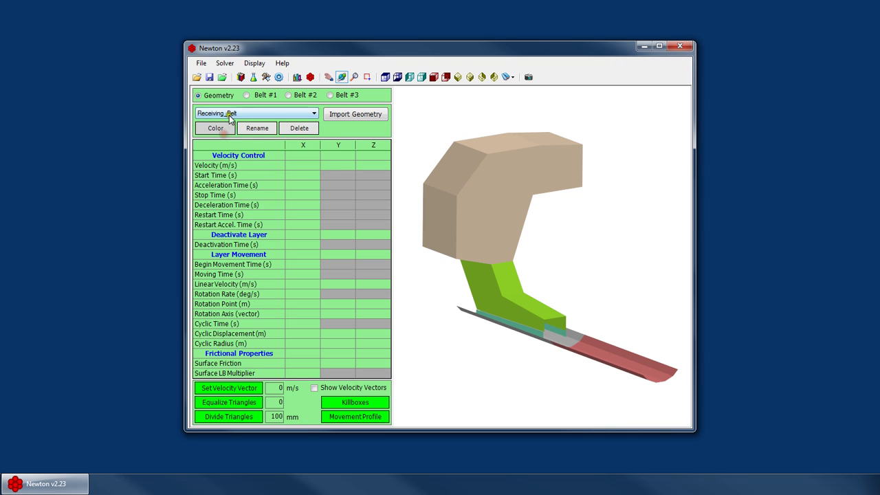
pyautogui.click(229, 115)
pyautogui.click(225, 153)
pyautogui.click(212, 131)
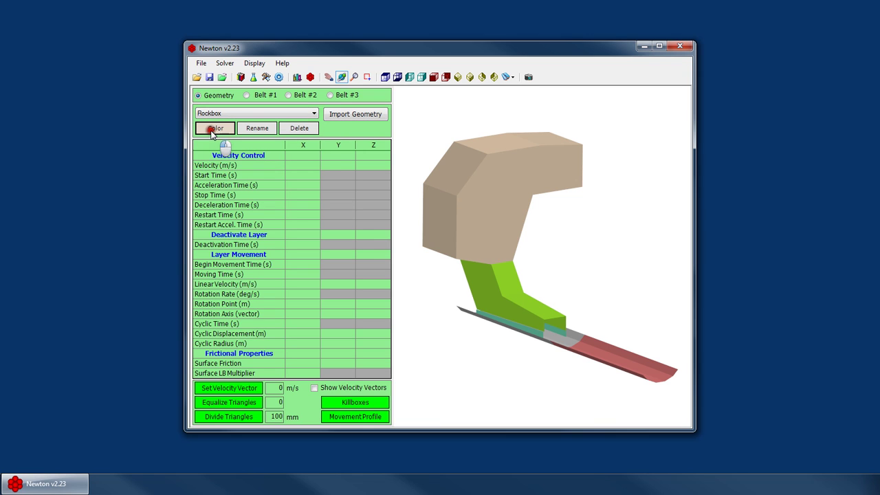
pyautogui.click(387, 182)
pyautogui.click(399, 265)
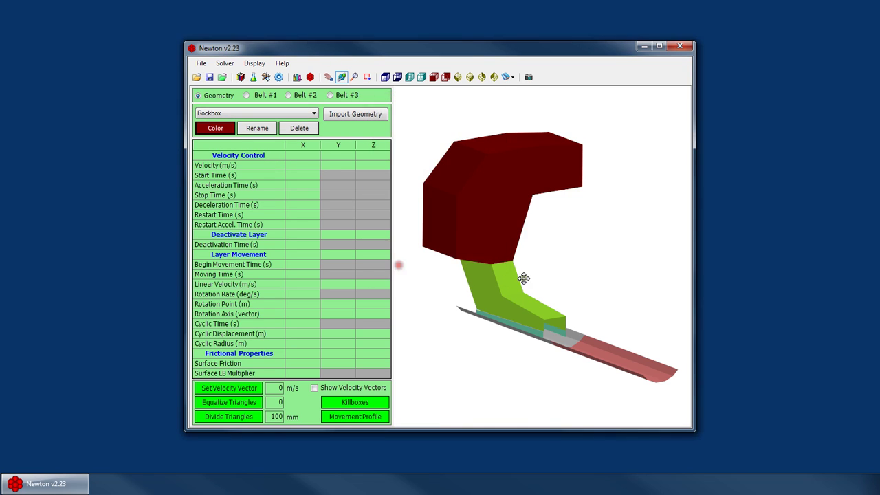
# Recolour the Chute_Lower layer blue
pyautogui.click(237, 114)
pyautogui.click(227, 134)
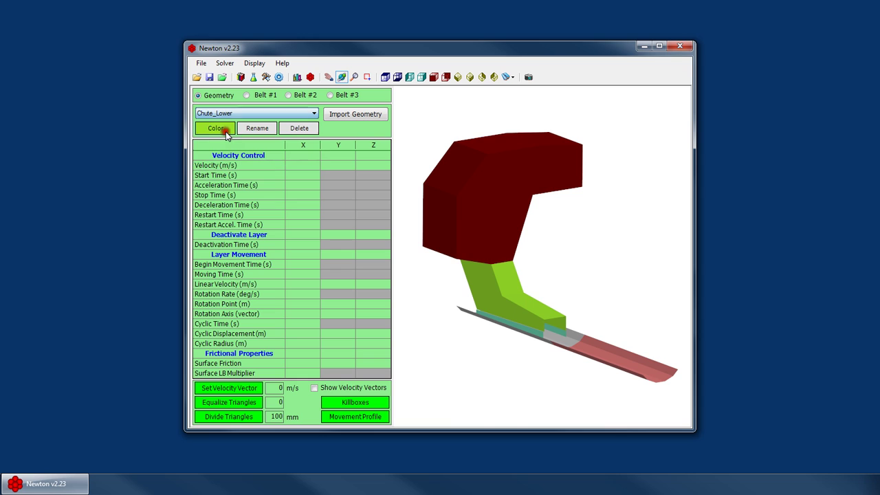
pyautogui.click(226, 131)
pyautogui.click(460, 130)
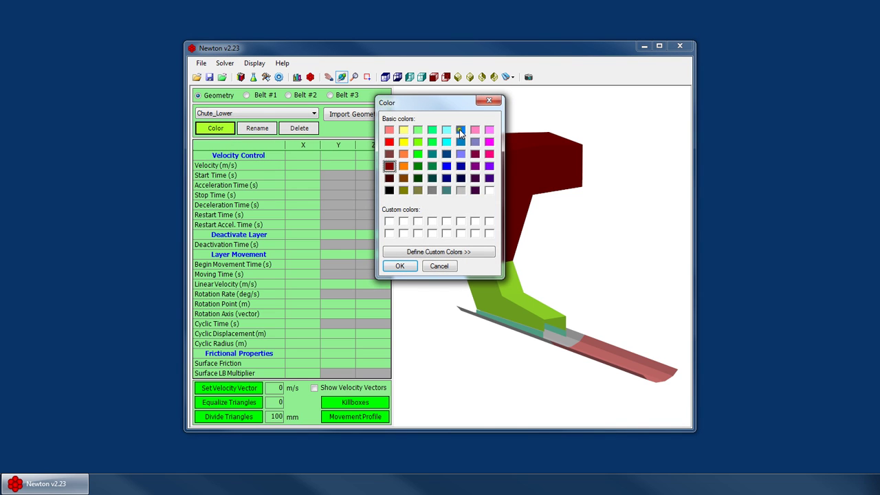
pyautogui.click(401, 265)
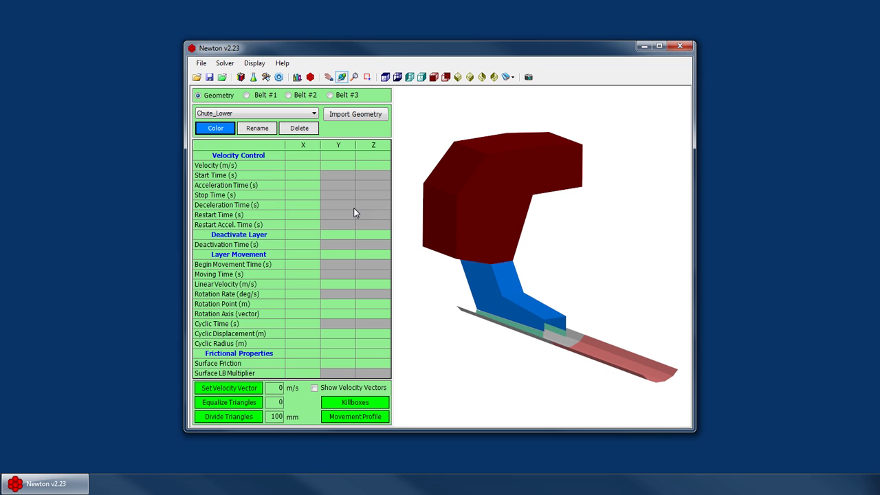
# Rename the Chute_Lower layer to 'asdfasdfasdf'
pyautogui.click(256, 127)
pyautogui.write('asdfasdfasdf')
pyautogui.click(502, 223)
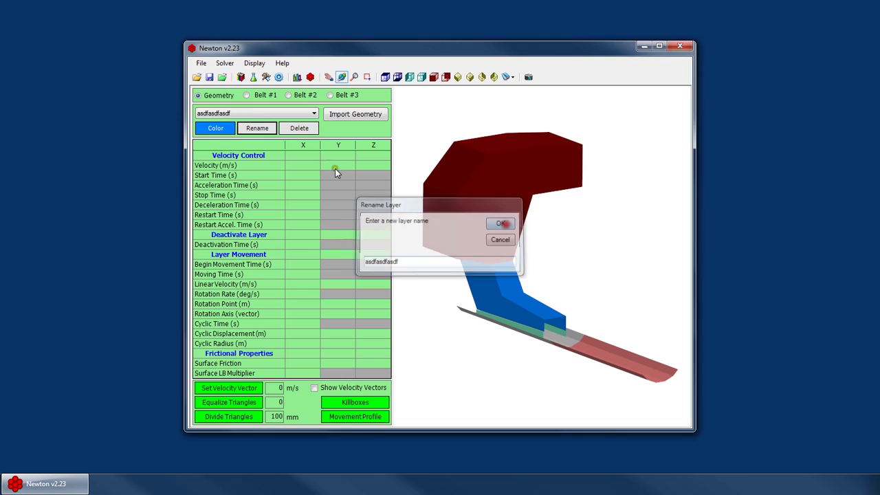
# Delete the renamed layer, the Backplate layer and the next belt layer
pyautogui.click(297, 130)
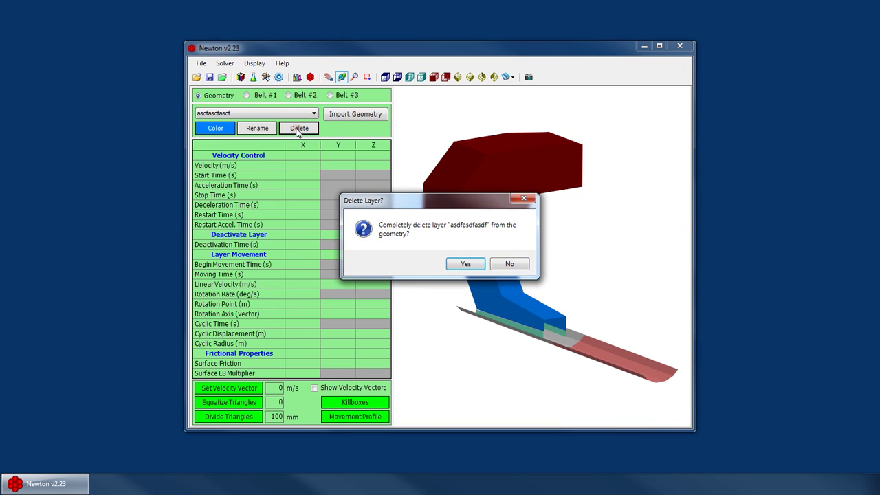
pyautogui.press('Return')
pyautogui.click(299, 129)
pyautogui.press('Return')
pyautogui.click(299, 129)
pyautogui.press('Return')
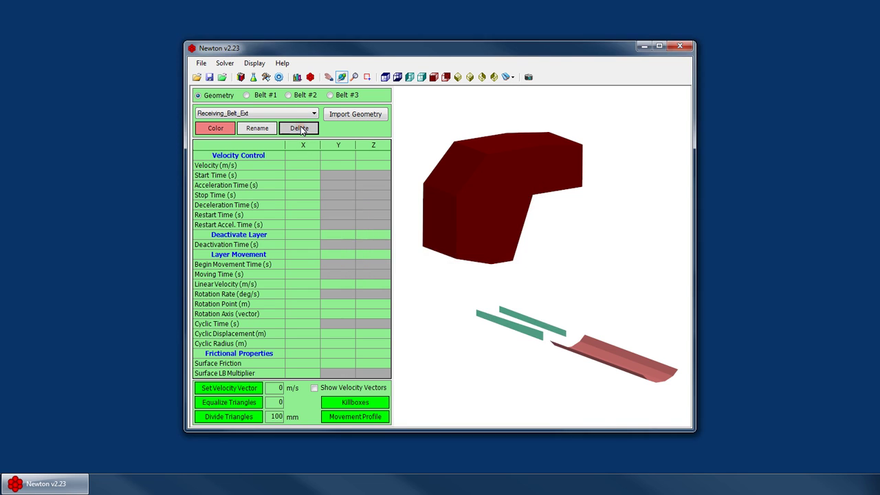
# Delete Receiving_Belt_Ext, Rockbox and Scraper, then dismiss the warning that Skirt, the only layer, can't be deleted
pyautogui.click(300, 129)
pyautogui.press('Return')
pyautogui.click(299, 129)
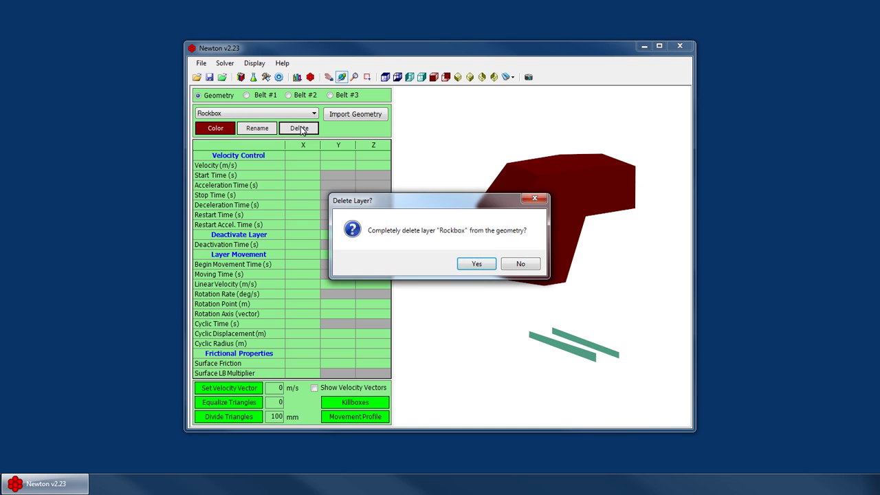
pyautogui.press('Return')
pyautogui.click(300, 129)
pyautogui.press('Return')
pyautogui.click(300, 128)
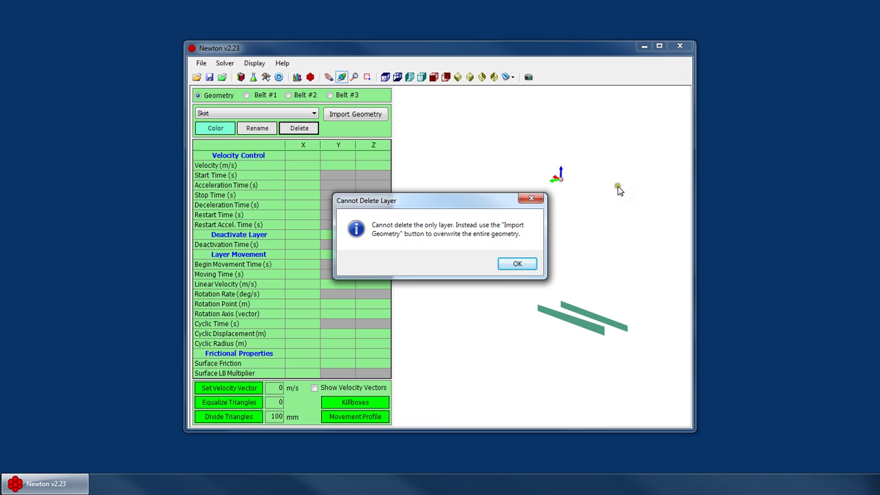
pyautogui.press('Return')
pyautogui.click(355, 115)
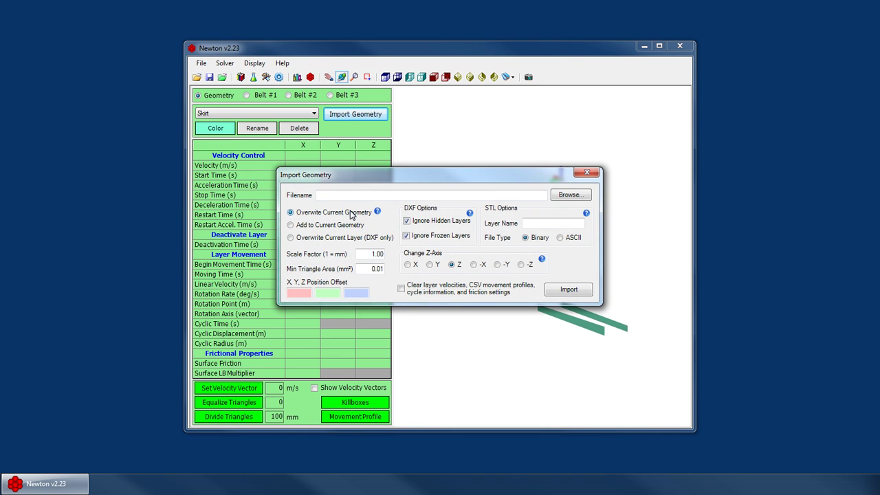
# Close the Import Geometry dialog without importing anything, keeping just the Skirt layer
pyautogui.click(596, 175)
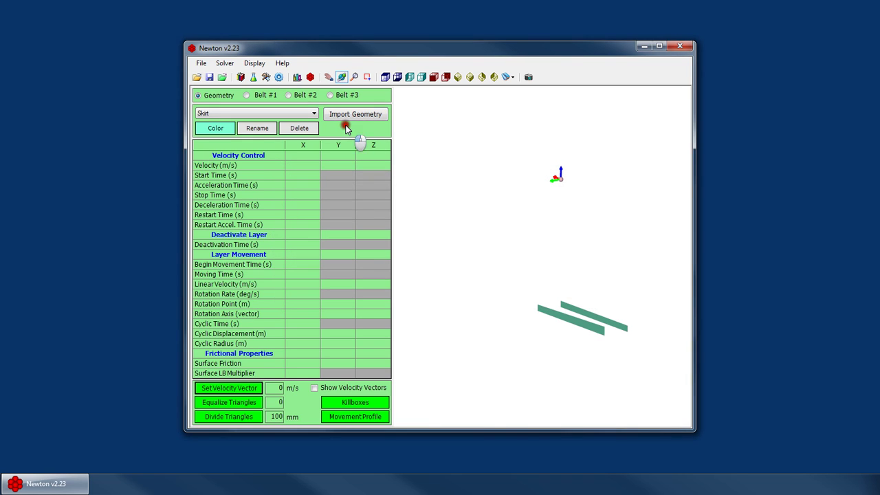